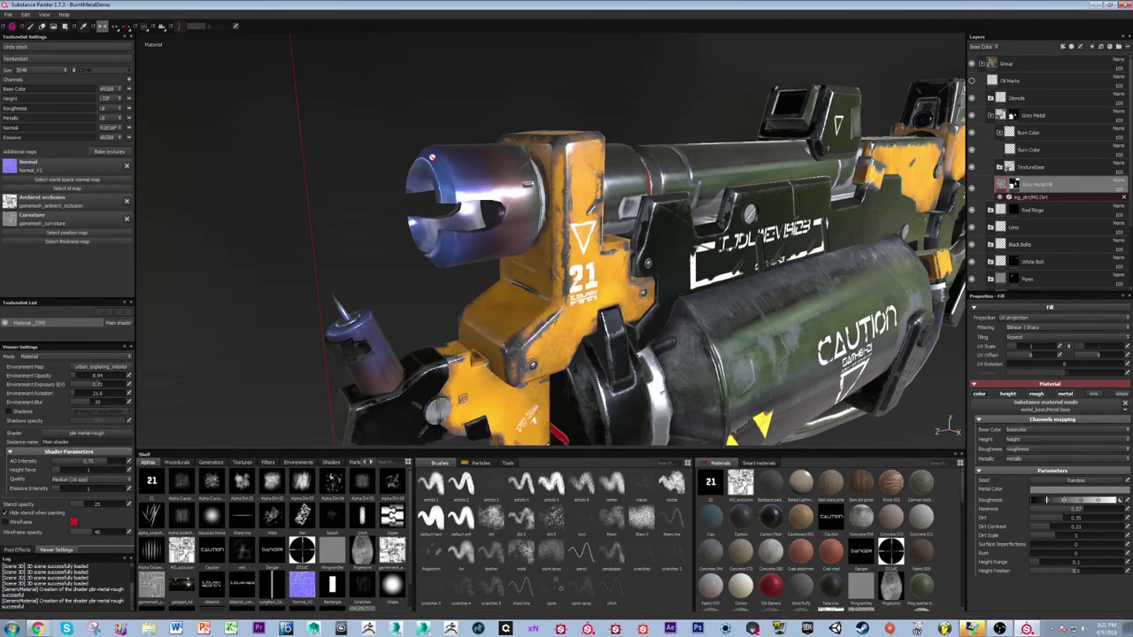
- Hide the lower Burn Color layer in the Grey Metal group and add a new paint layer directly above it
click(1026, 152)
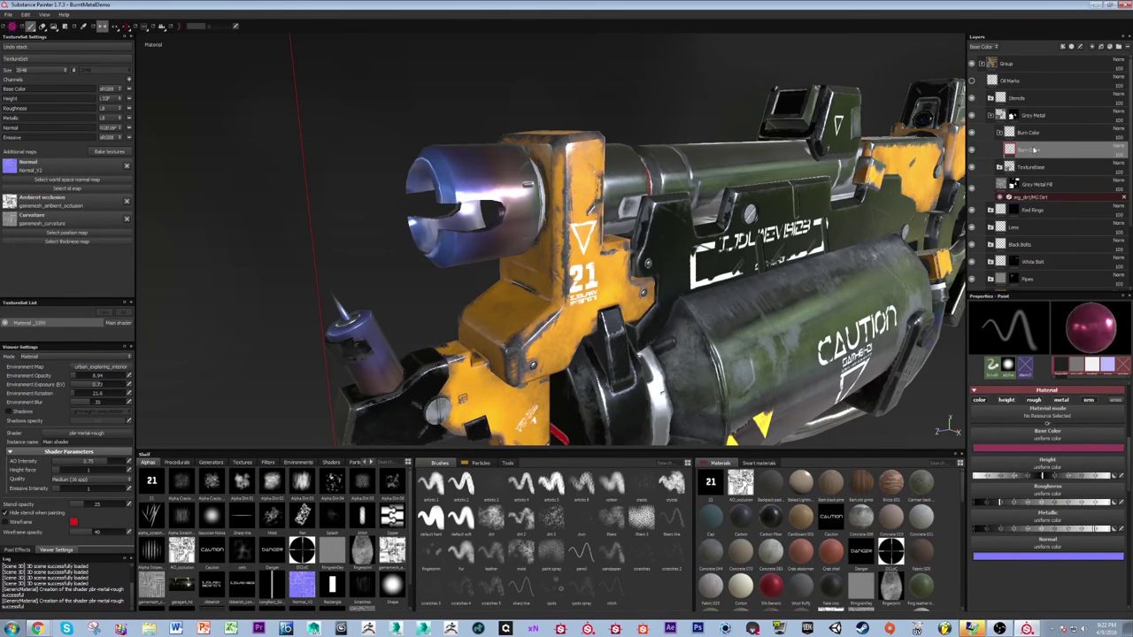
click(972, 152)
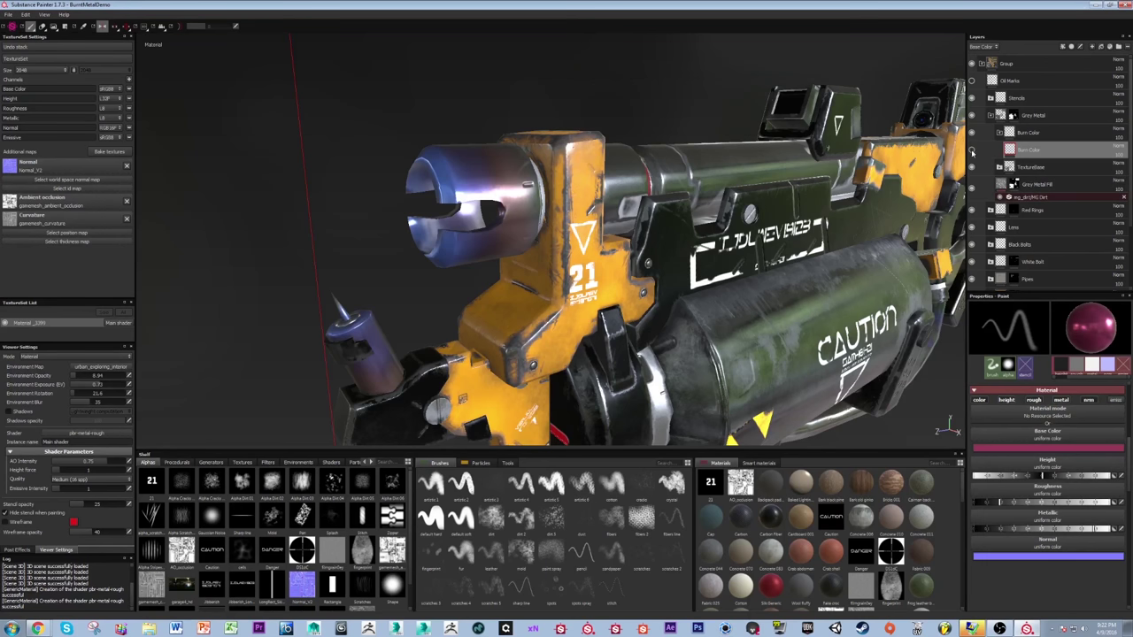
click(1093, 46)
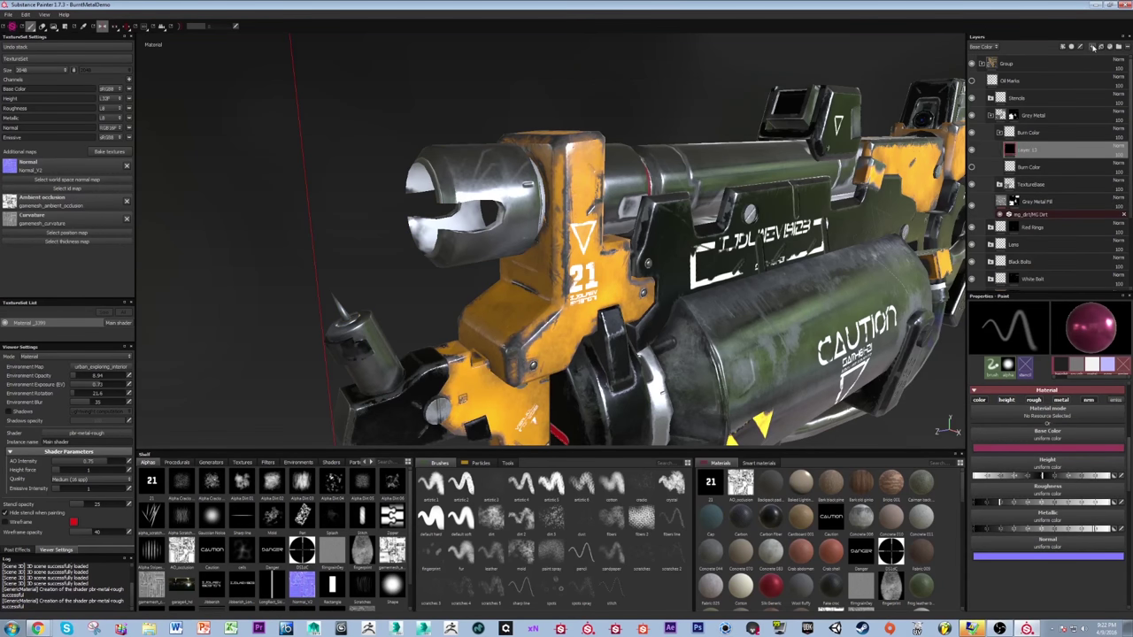
click(127, 26)
- Limit the brush material to the color channel by disabling height, rough, metal and nrm
scroll(1033, 493, up, 1)
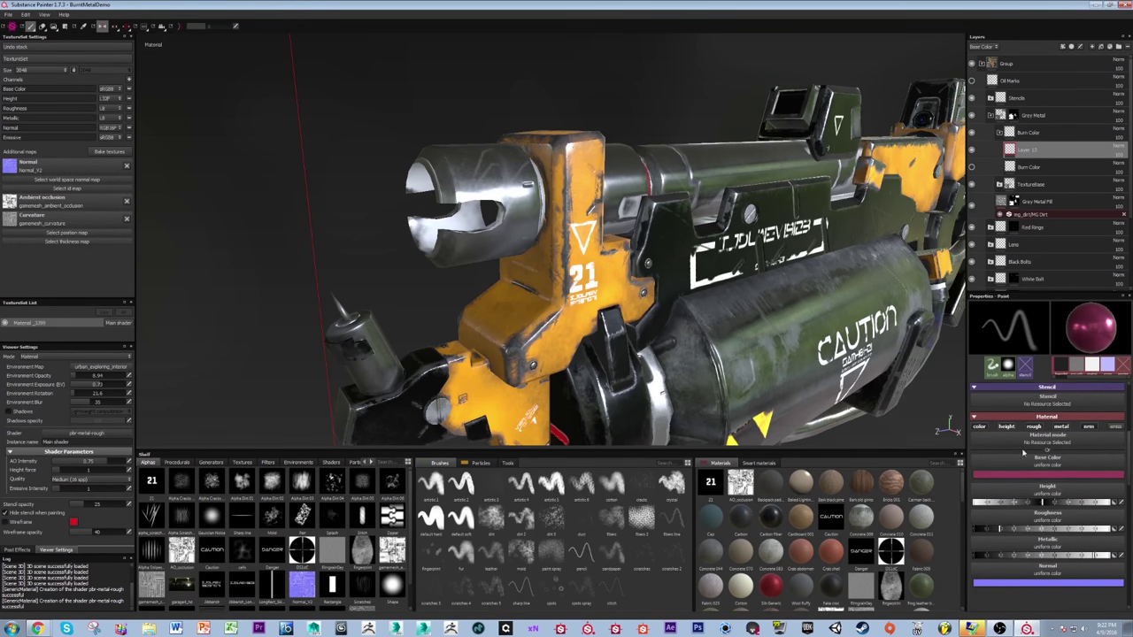
click(1006, 426)
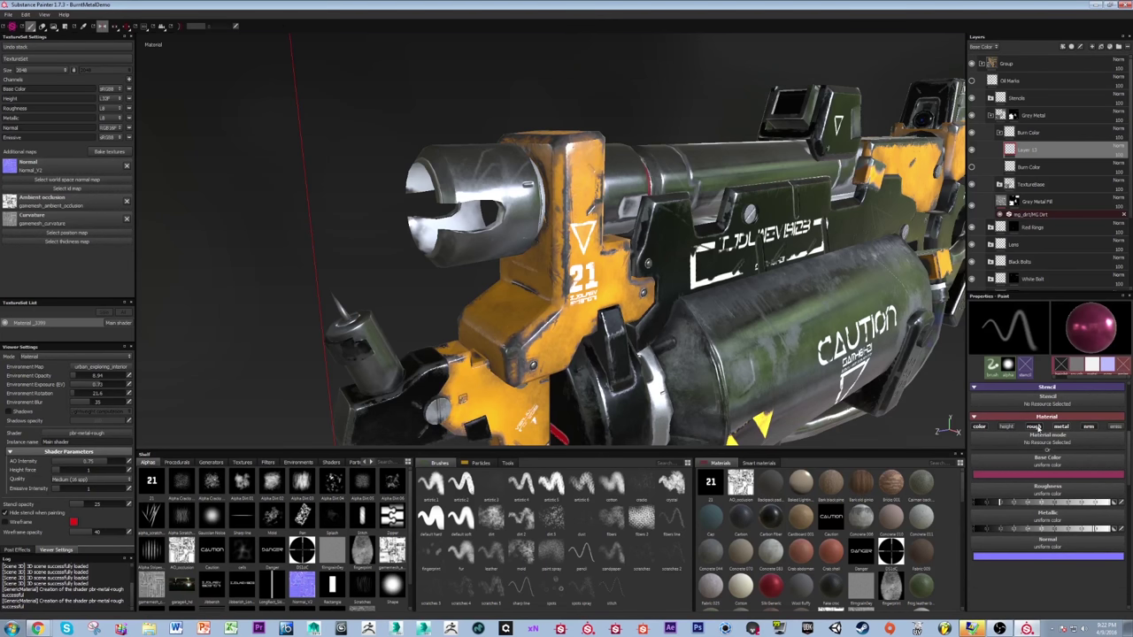
click(1034, 427)
click(1062, 426)
click(1090, 427)
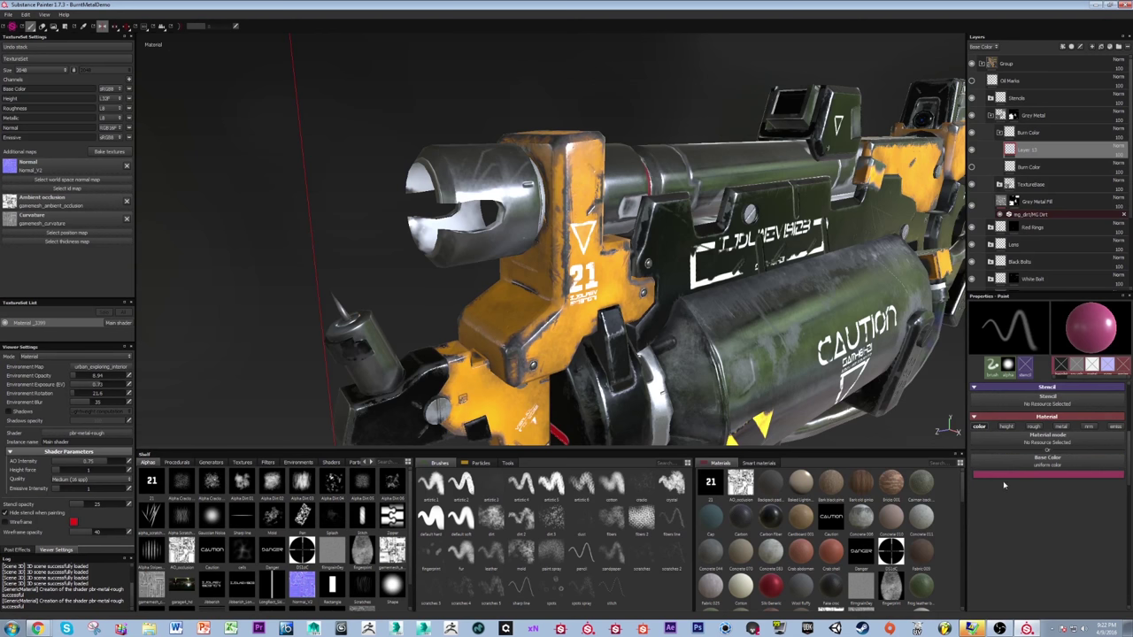
- Set the brush's base color to a medium blue, about RGB 0.080, 0.246, 0.723
click(1054, 479)
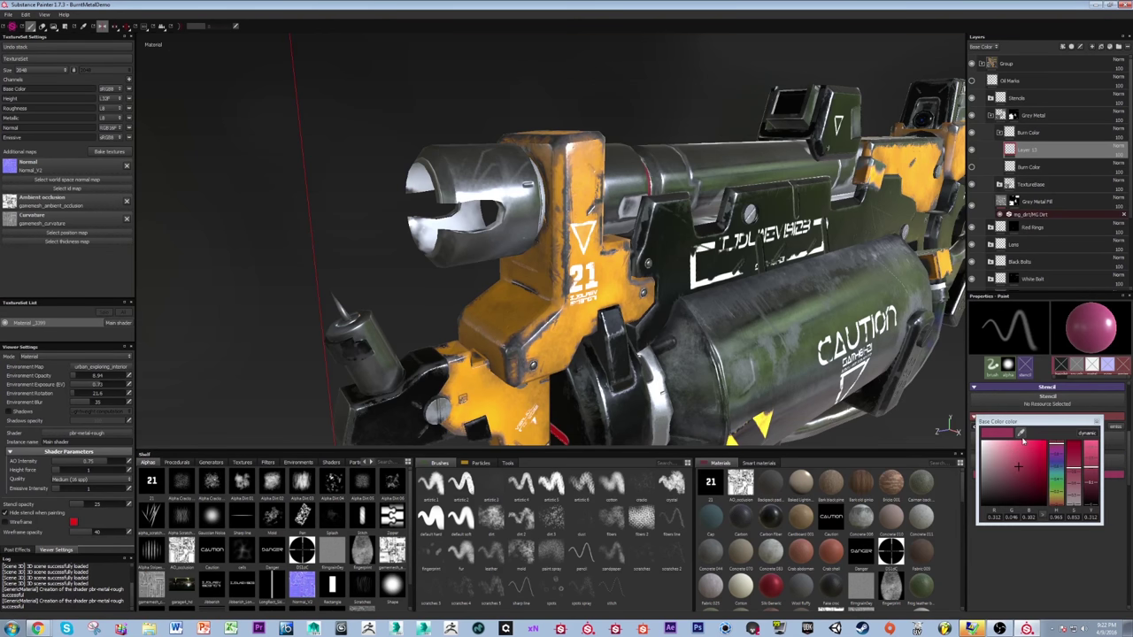
click(1022, 434)
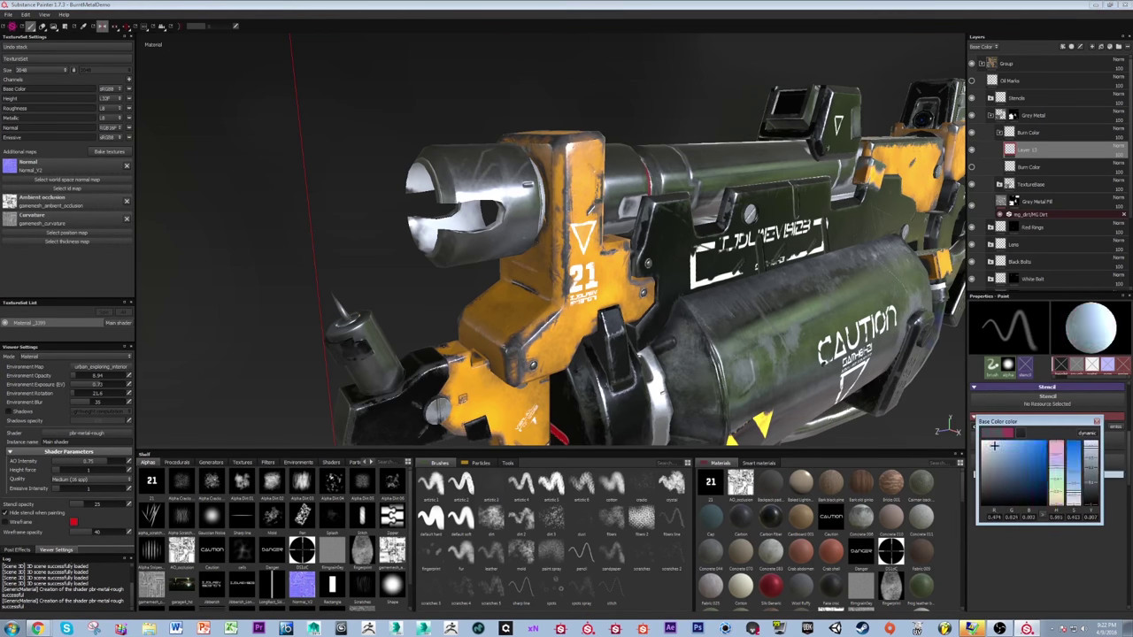
drag(1056, 453, 1056, 449)
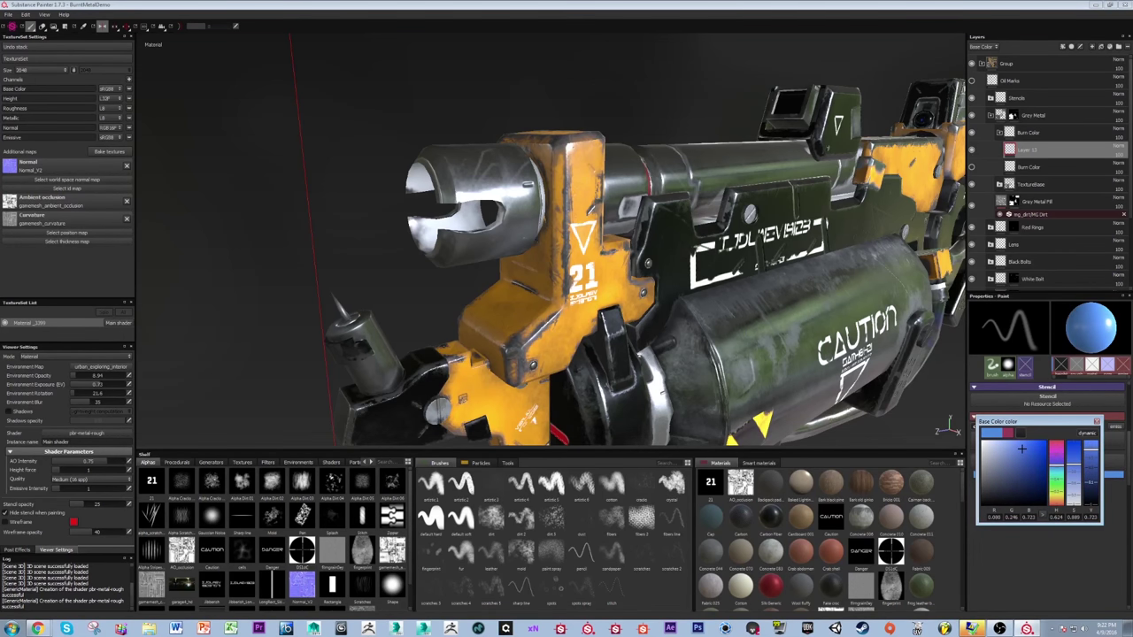
- Switch to the browser and examine the burnt steel image results as a color reference, and return to the model
drag(1, 206, 566, 2)
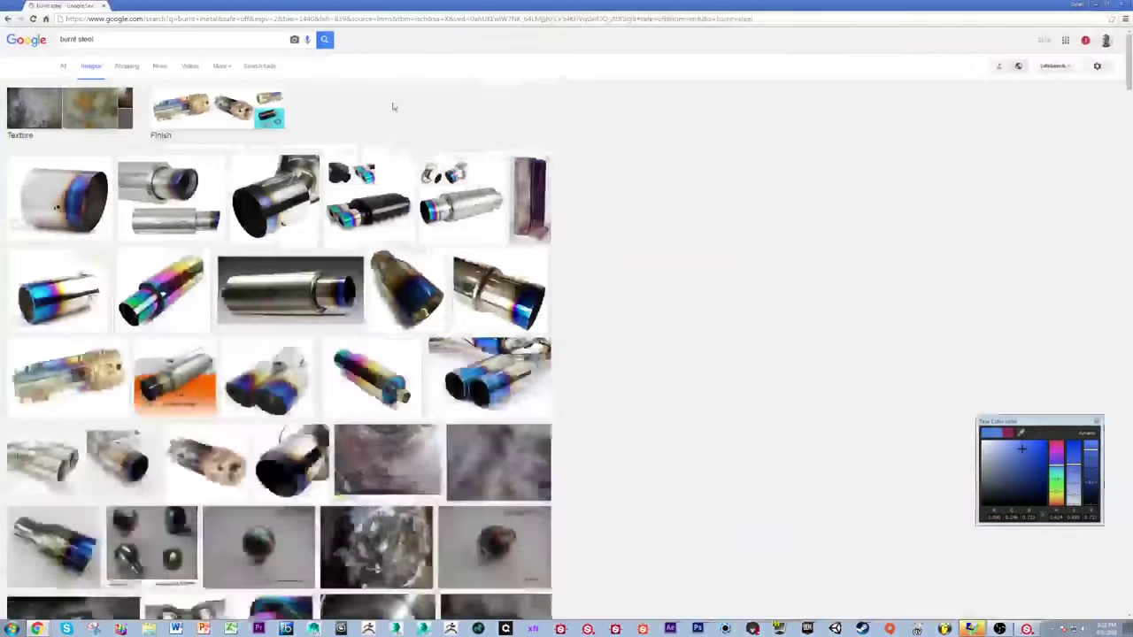
mouse_move(88, 205)
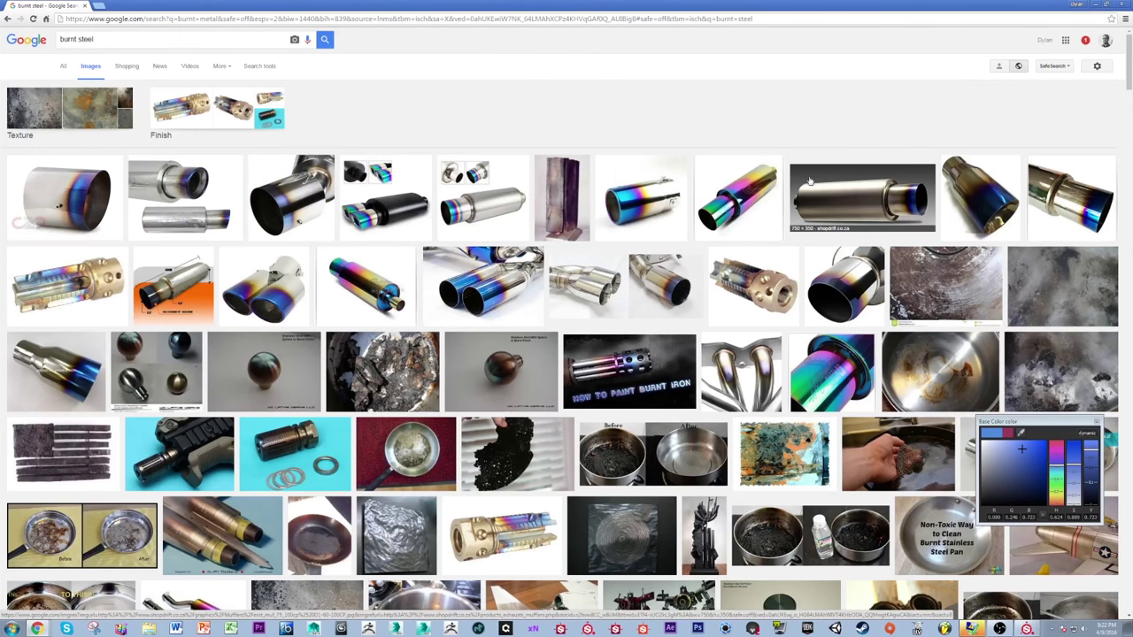
click(1095, 5)
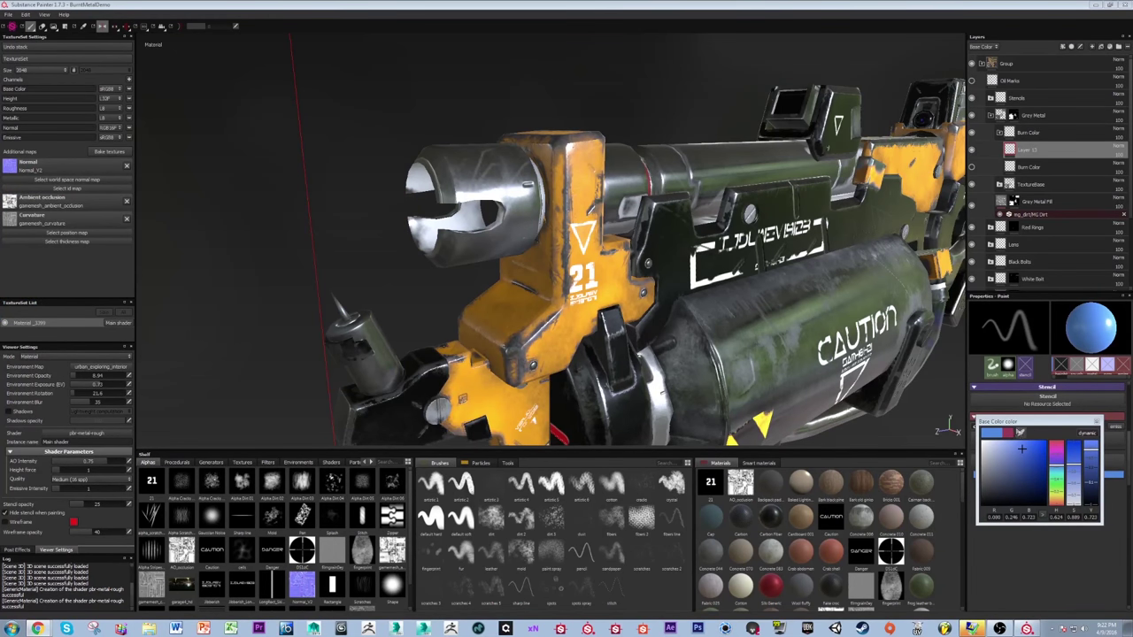
- Brighten the blue to about RGB 0.055, 0.252, 0.820 and paint it around the muzzle's front rim
drag(1094, 453, 1091, 450)
alt+drag(434, 233, 491, 229)
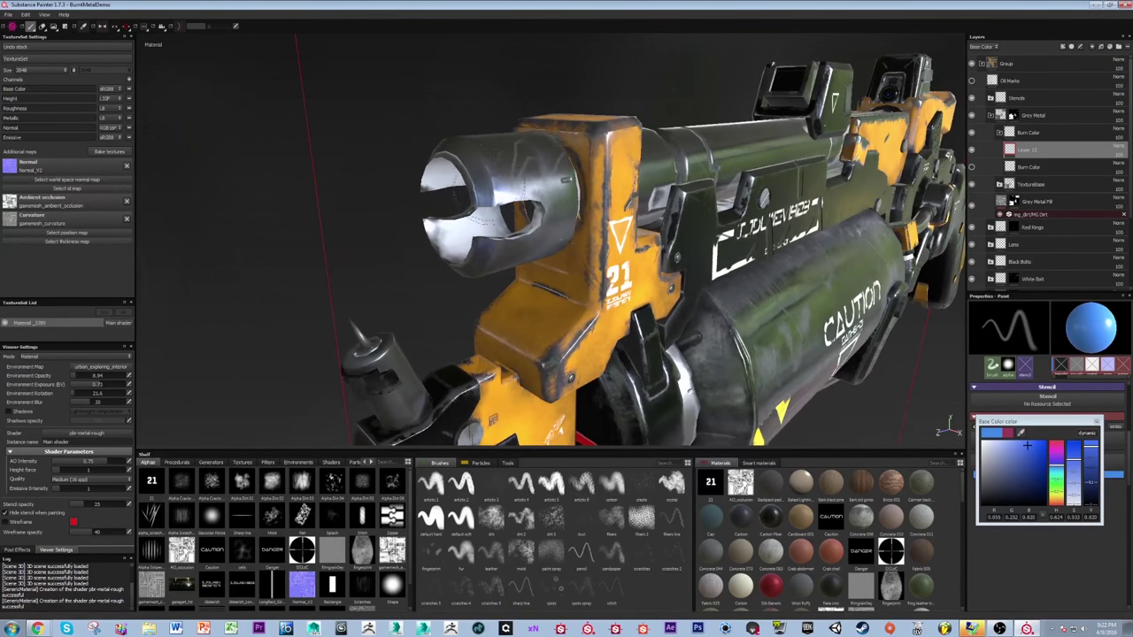
mouse_move(486, 188)
mouse_down()
mouse_move(468, 180)
mouse_move(492, 180)
mouse_up()
key(ctrl+z)
alt+drag(419, 187, 379, 187)
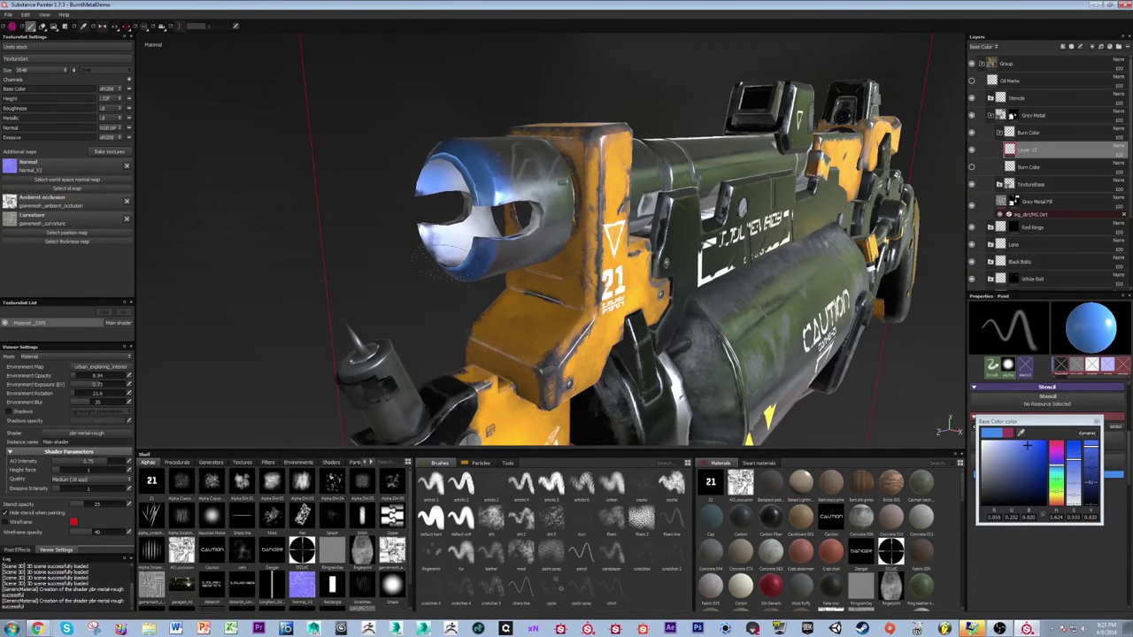
mouse_move(453, 241)
alt+mouse_down()
mouse_move(456, 230)
mouse_move(419, 239)
mouse_move(552, 241)
mouse_move(462, 234)
alt+mouse_up()
- Paint the same blue over the small spiked cylinder below the muzzle
alt+drag(524, 191, 372, 268)
alt+middle_drag(371, 268, 354, 190)
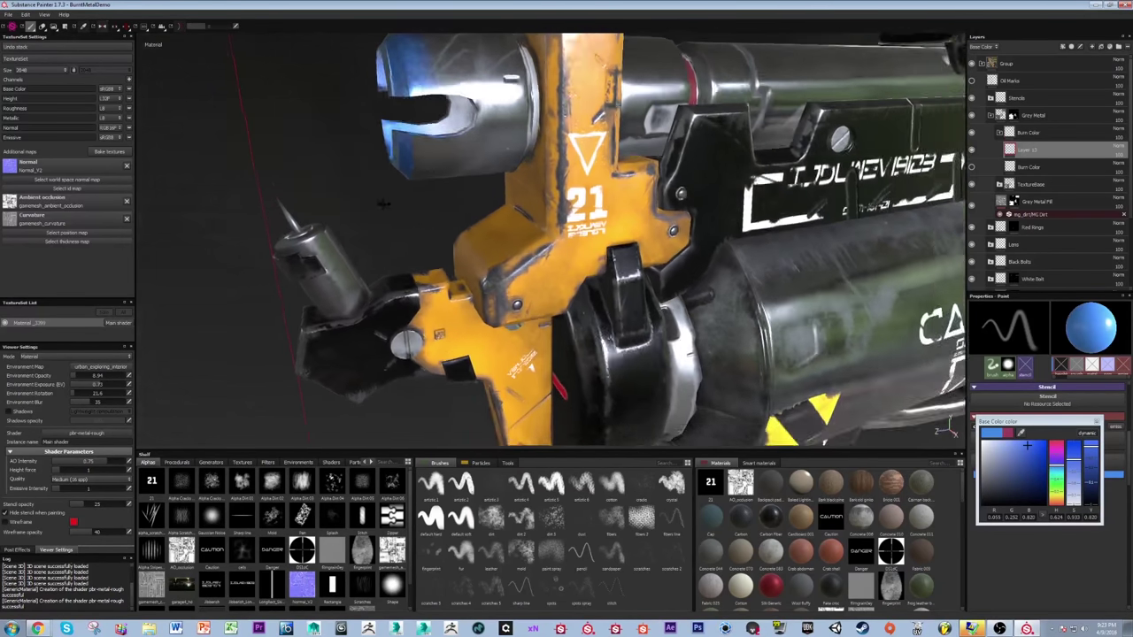
alt+right_drag(265, 239, 301, 252)
mouse_move(277, 259)
mouse_down()
mouse_move(324, 253)
mouse_move(276, 258)
mouse_move(281, 267)
mouse_move(445, 249)
mouse_move(446, 239)
mouse_move(438, 266)
mouse_move(473, 278)
mouse_move(455, 274)
mouse_up()
click(102, 27)
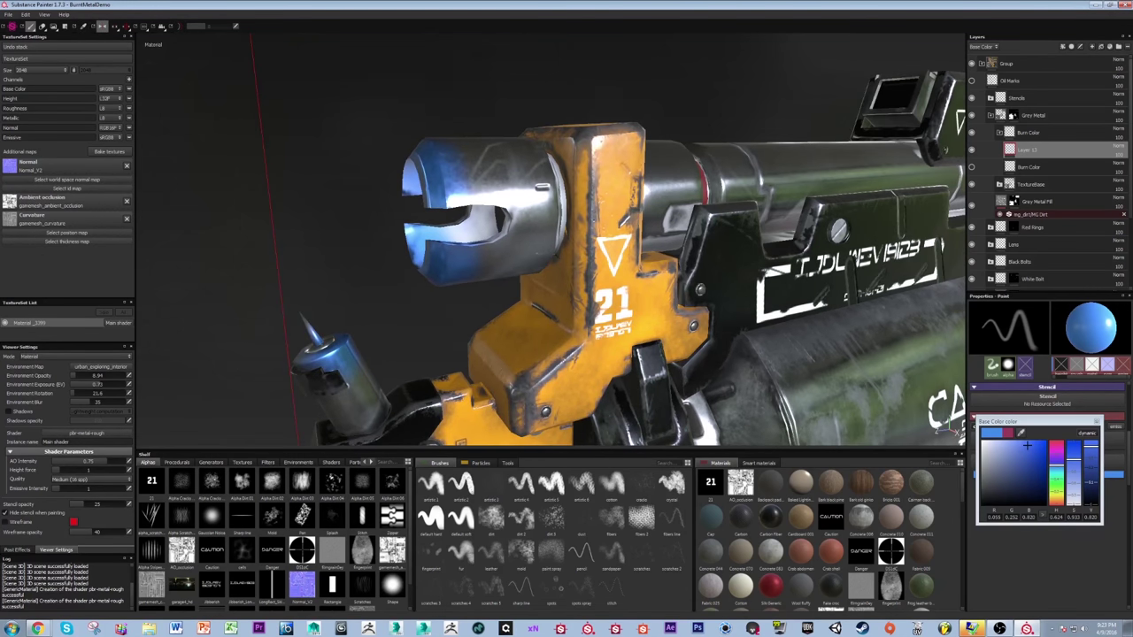
- Undo the last stroke and change the base color to a dark indigo, about RGB 0.035, 0.041, 0.337
drag(1020, 433, 436, 268)
mouse_move(482, 196)
alt+mouse_down()
mouse_move(456, 188)
mouse_move(513, 196)
mouse_move(458, 197)
mouse_move(448, 170)
alt+mouse_up()
key(ctrl+z)
drag(1054, 420, 1025, 453)
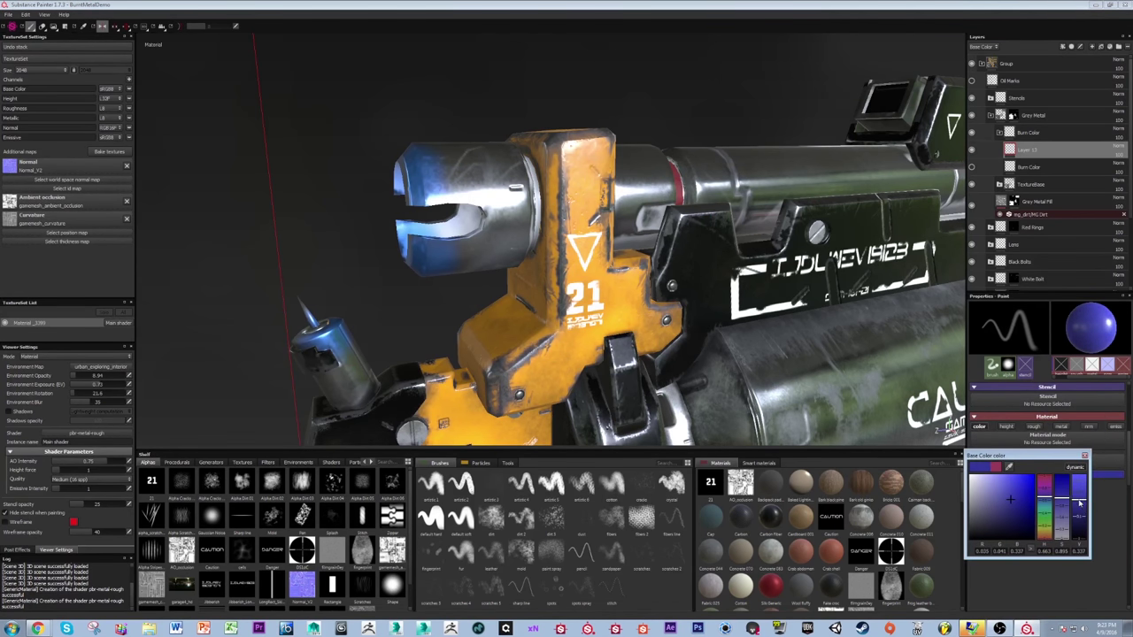
- Paint indigo behind the blue band on the muzzle and down the small spiked cylinder
alt+drag(562, 249, 550, 244)
mouse_move(457, 194)
mouse_down()
mouse_move(451, 162)
mouse_move(460, 212)
mouse_up()
alt+drag(461, 209, 448, 133)
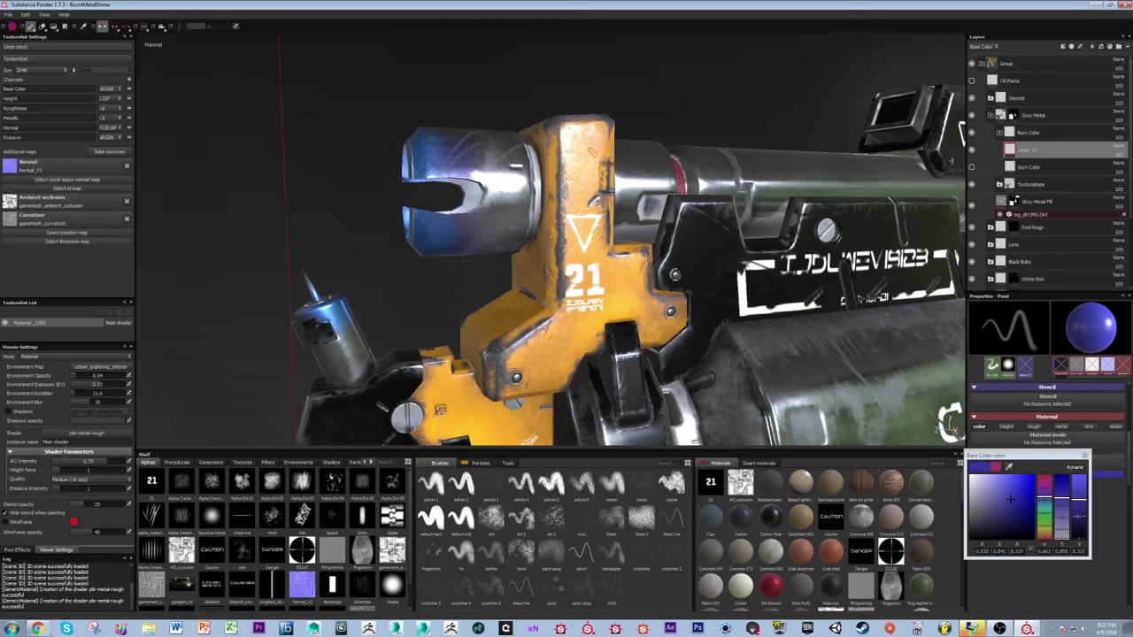
alt+drag(459, 177, 593, 205)
mouse_move(332, 323)
mouse_down()
mouse_move(332, 344)
mouse_move(321, 311)
mouse_move(321, 368)
mouse_up()
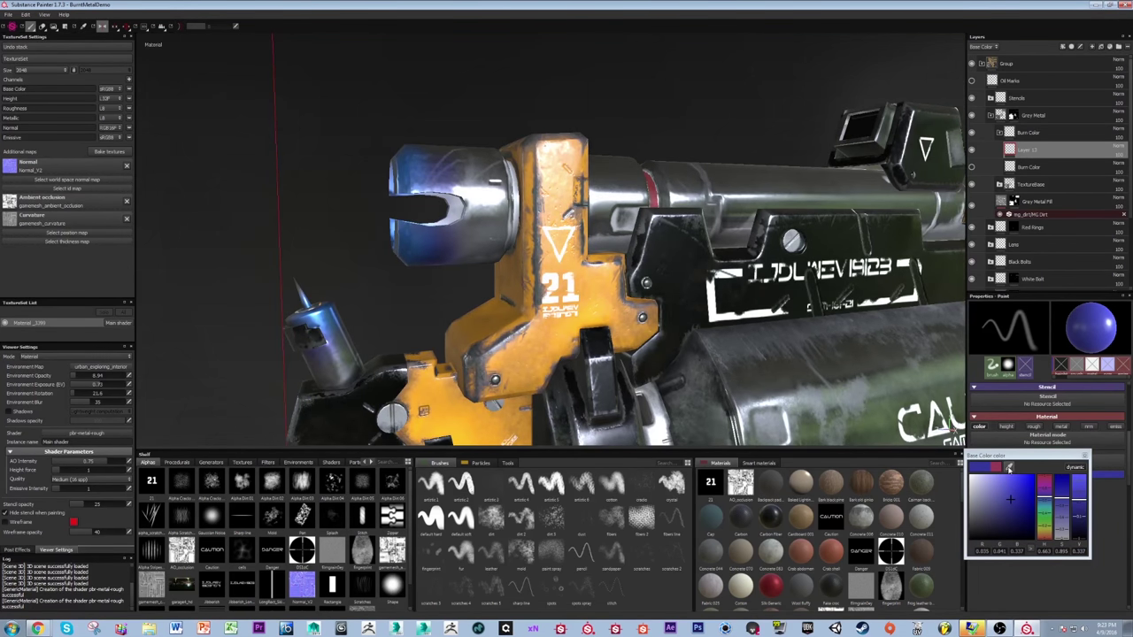
- Change the brush's base color to a purple, about RGB 0.457, 0.101, 0.457
click(1009, 466)
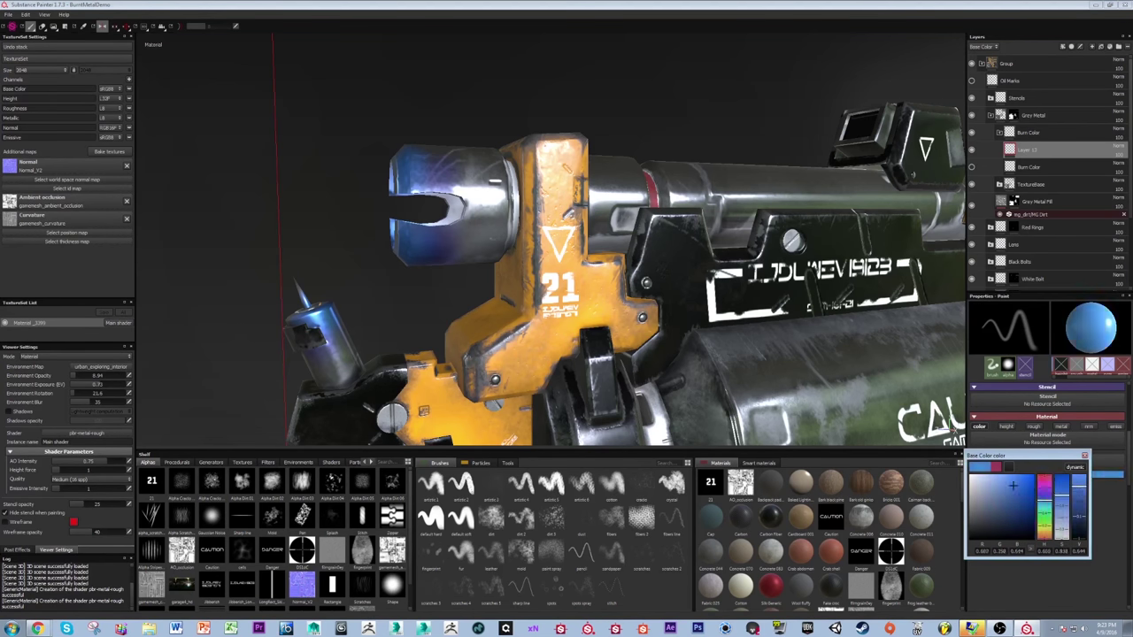
drag(982, 523, 1000, 482)
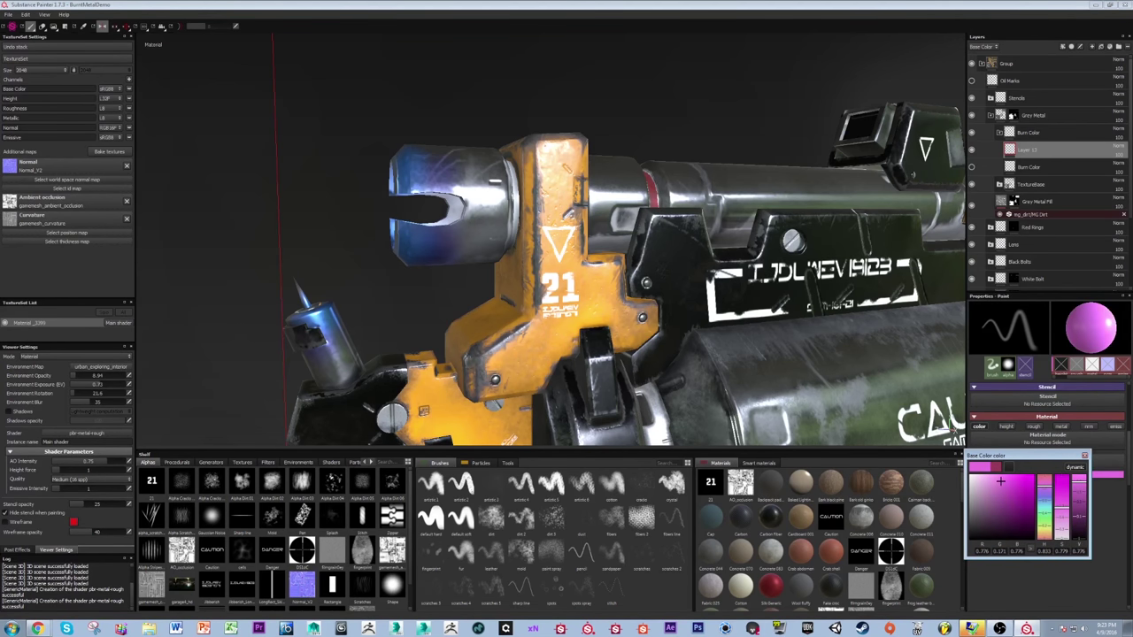
drag(1078, 482, 1079, 494)
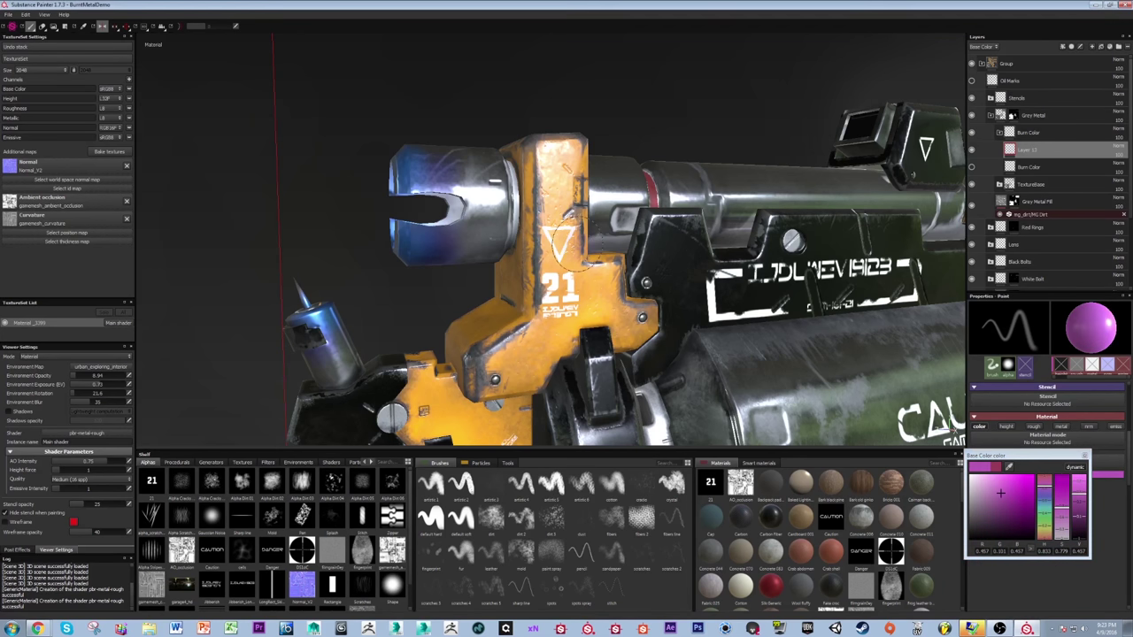
- Paint a purple band around the middle and rear of the muzzle, blending into the blue
alt+drag(526, 203, 554, 218)
alt+drag(471, 160, 462, 168)
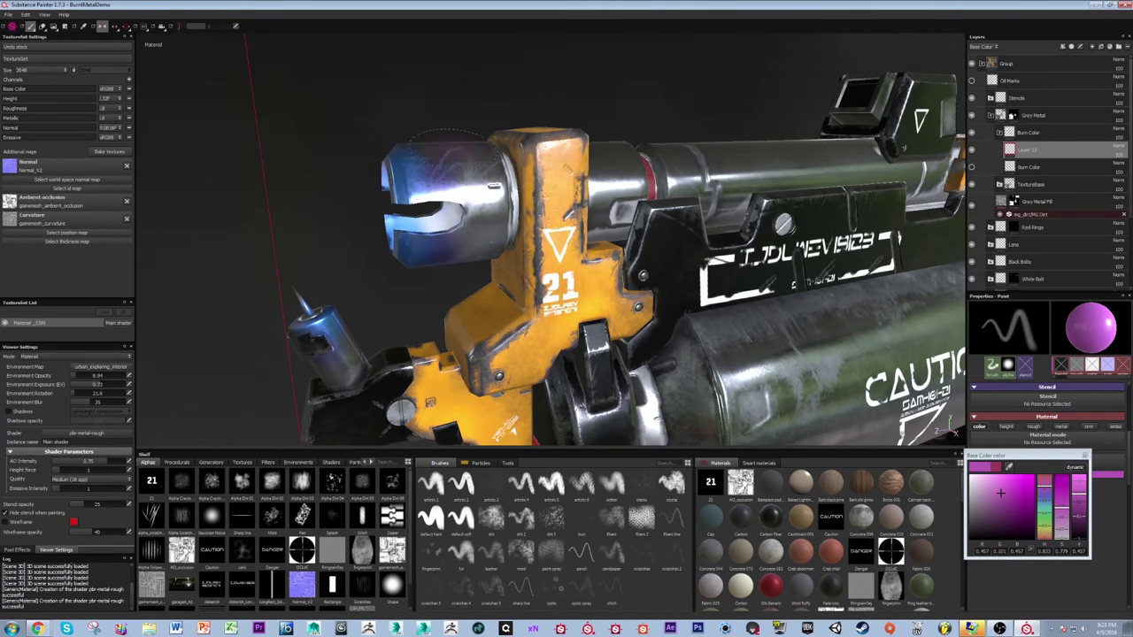
mouse_move(465, 190)
alt+mouse_down()
mouse_move(474, 199)
mouse_move(469, 179)
mouse_move(470, 257)
alt+mouse_up()
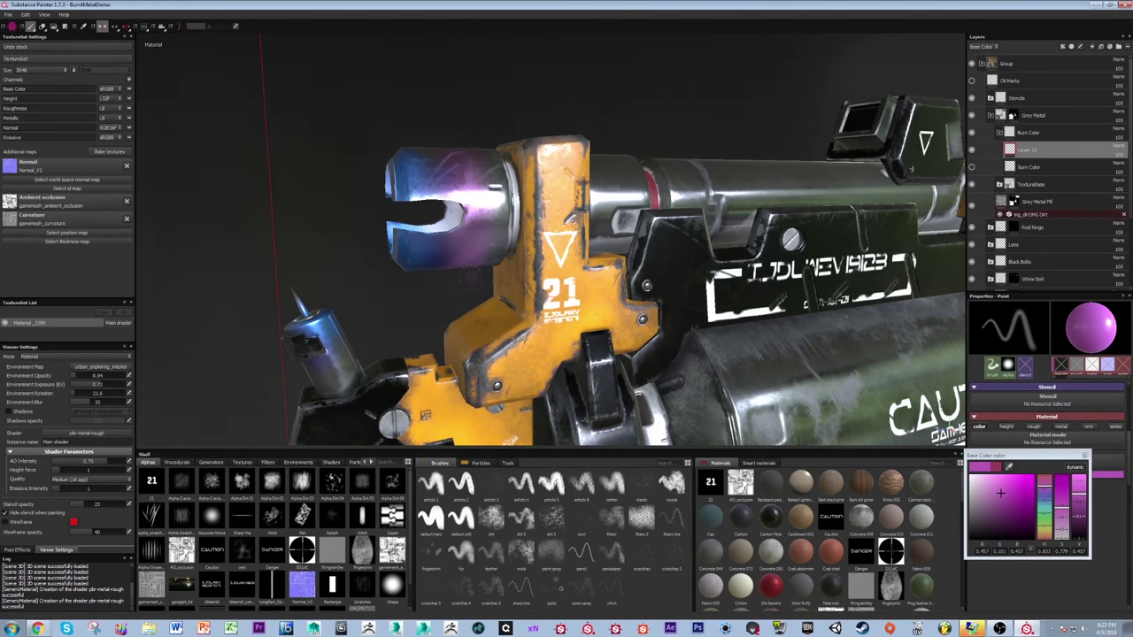
alt+drag(472, 203, 466, 221)
mouse_move(563, 294)
alt+mouse_down()
mouse_move(611, 340)
mouse_move(561, 305)
mouse_move(584, 330)
mouse_move(571, 309)
alt+mouse_up()
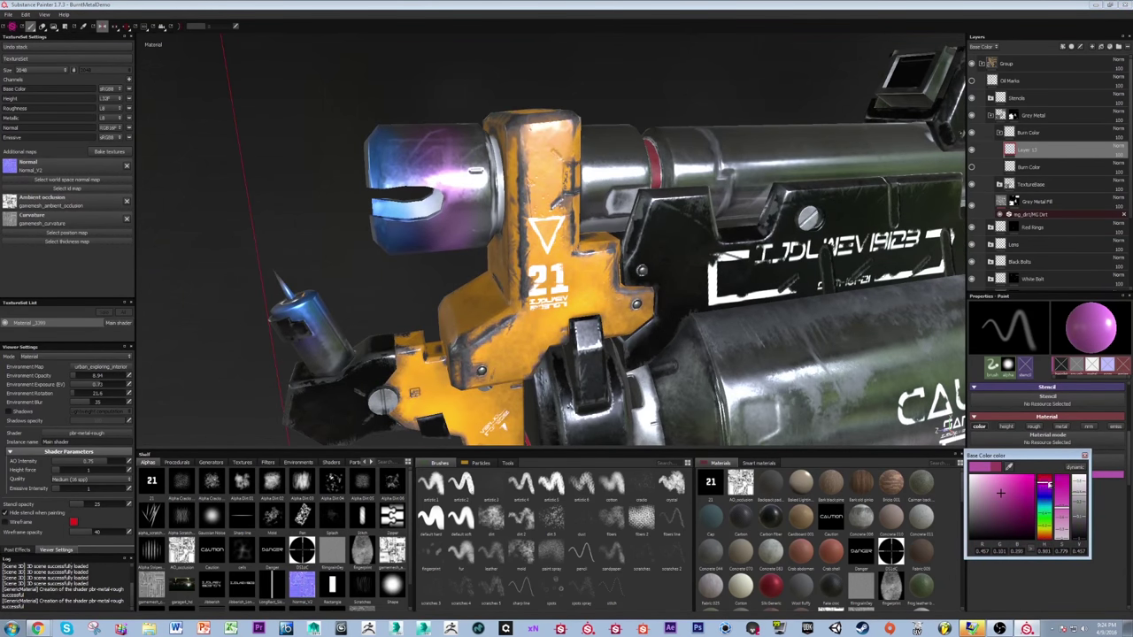
- Change the base color to magenta, about RGB 0.457, 0.025, 0.261, and paint it around the muzzle's rear section
drag(1061, 507, 1061, 490)
click(334, 8)
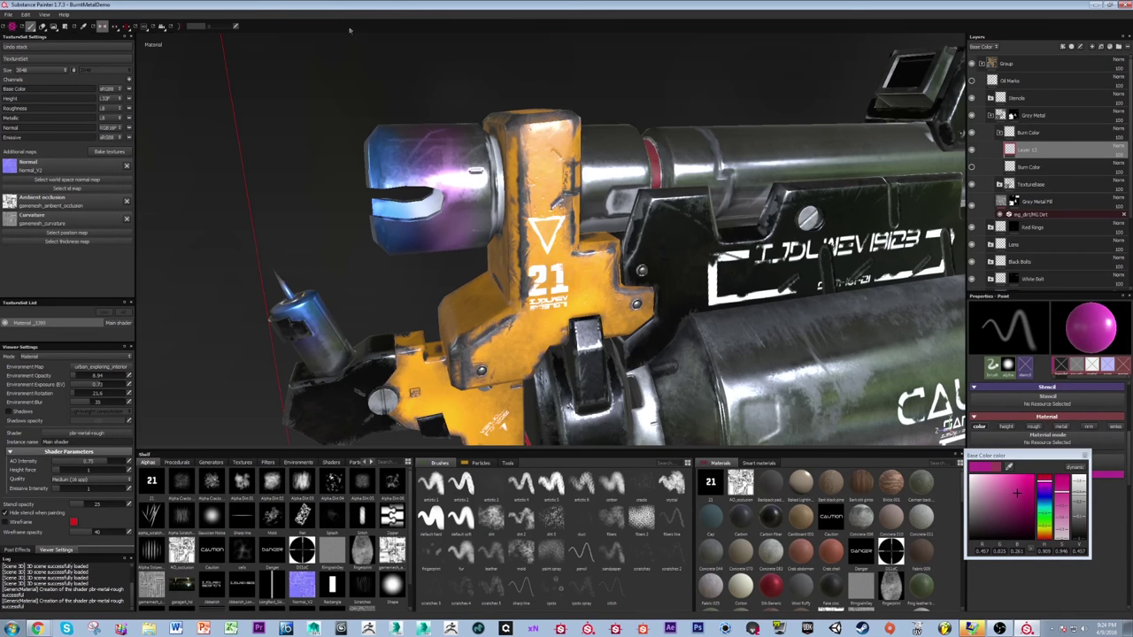
alt+right_drag(808, 230, 845, 239)
mouse_move(551, 202)
alt+mouse_down()
mouse_move(624, 217)
mouse_move(561, 199)
mouse_move(569, 299)
alt+mouse_up()
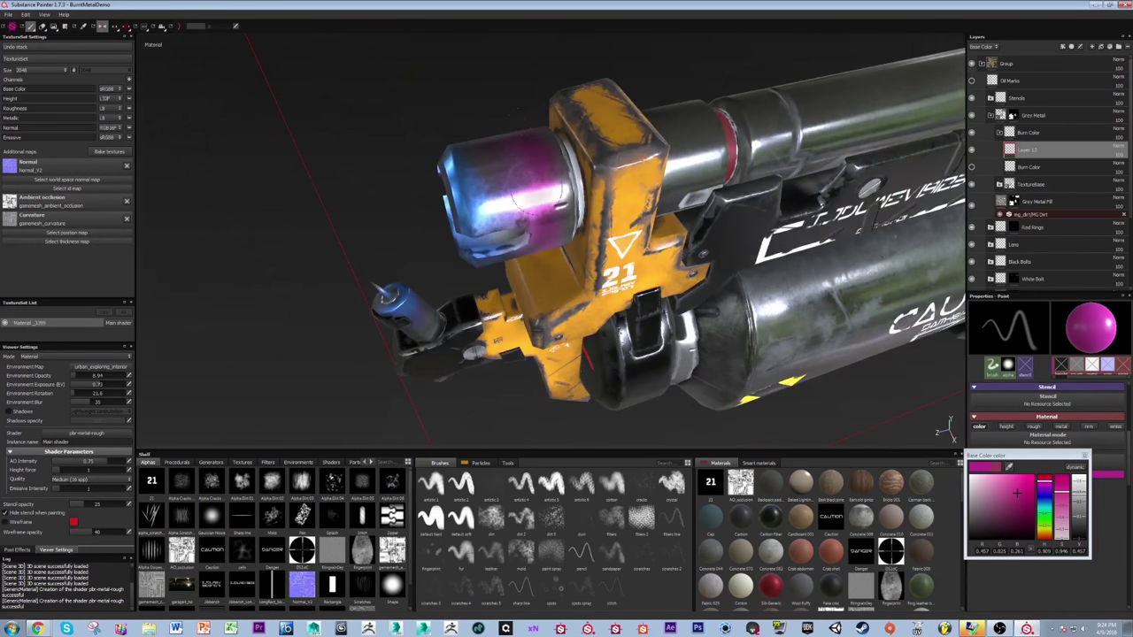
alt+drag(537, 190, 529, 133)
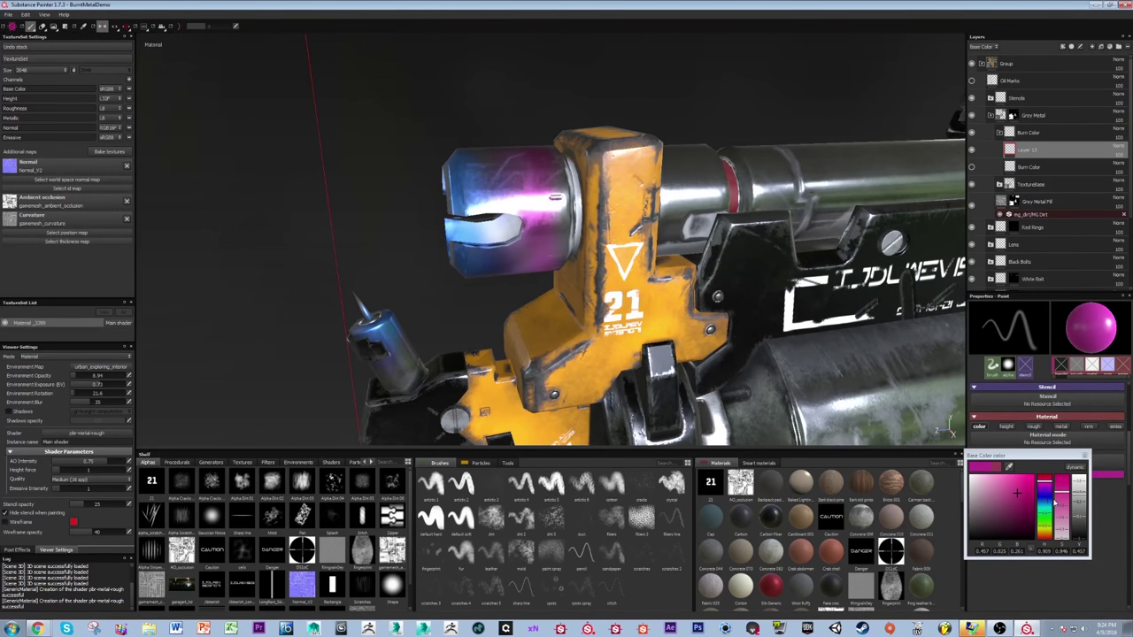
- Change the base color to a golden yellow, about RGB 0.457, 0.261, 0.025, and paint it on the muzzle and small cylinder
drag(1046, 493, 1049, 535)
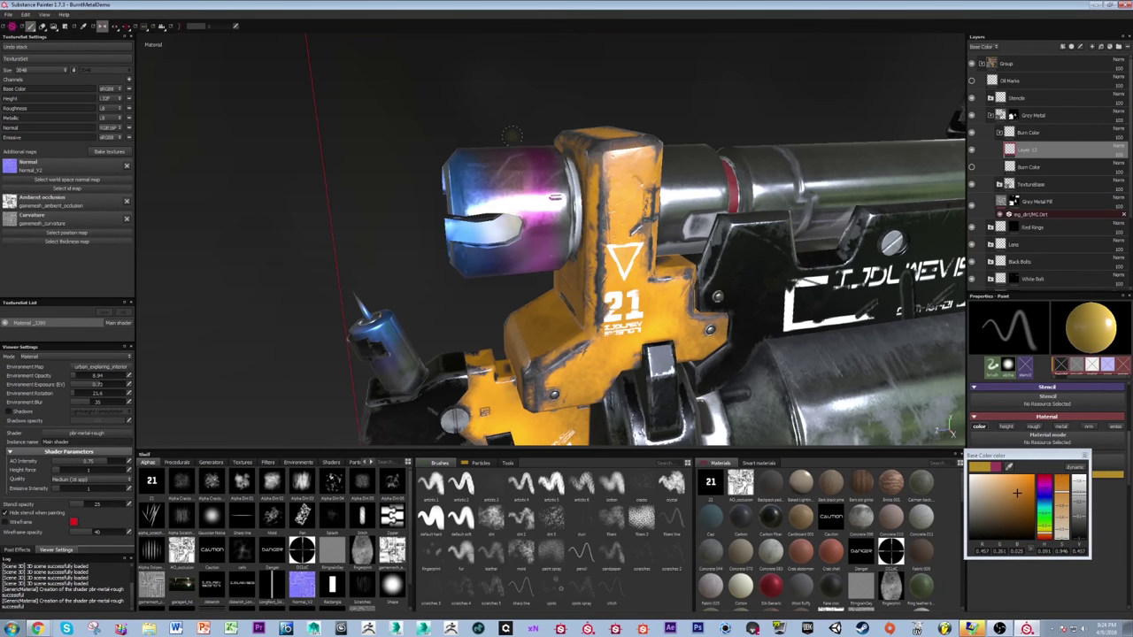
alt+drag(520, 259, 510, 293)
- Sample the dark blue material from the muzzle and paint it back over the blue-to-gold transition
key(p)
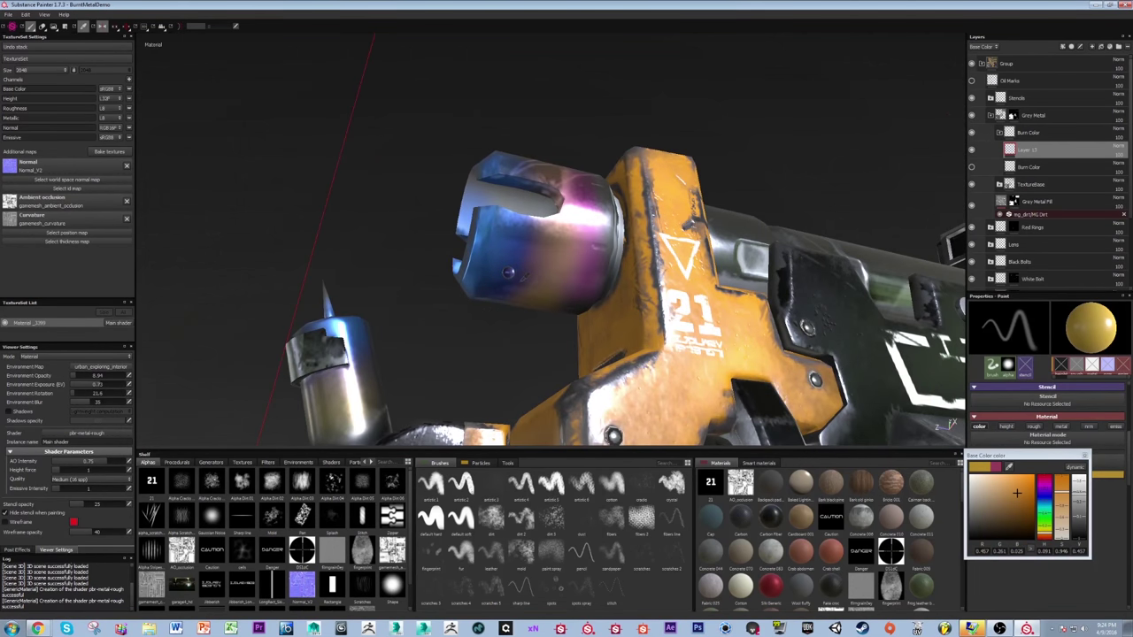
click(508, 270)
mouse_move(510, 271)
alt+mouse_down()
mouse_move(522, 231)
mouse_move(567, 287)
mouse_move(553, 274)
alt+mouse_up()
alt+drag(451, 258, 398, 271)
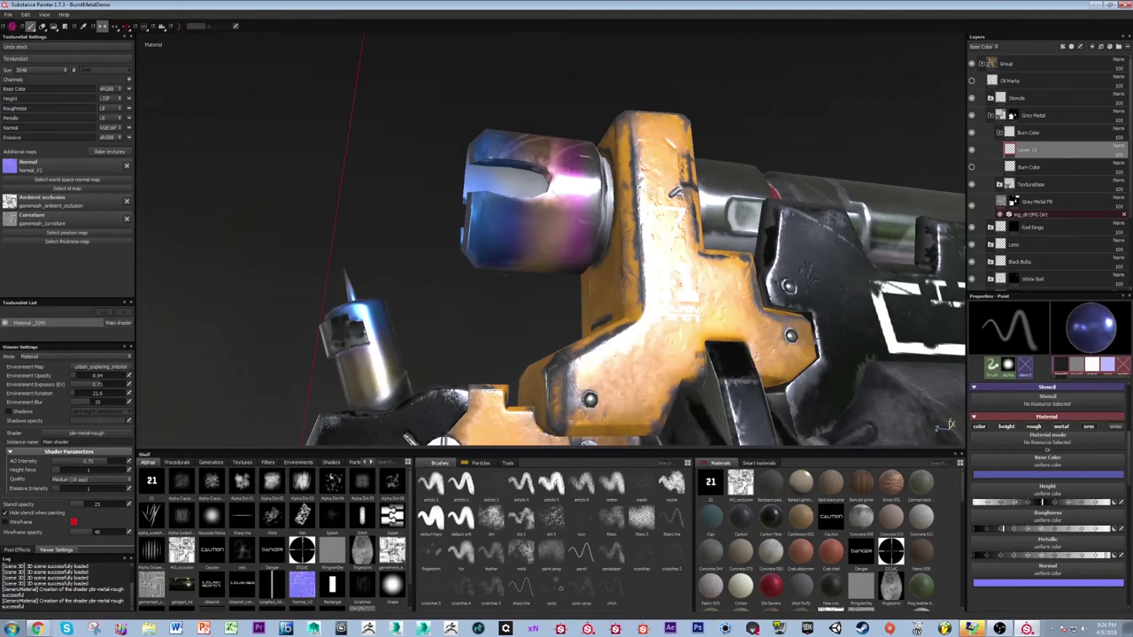
alt+drag(509, 283, 531, 226)
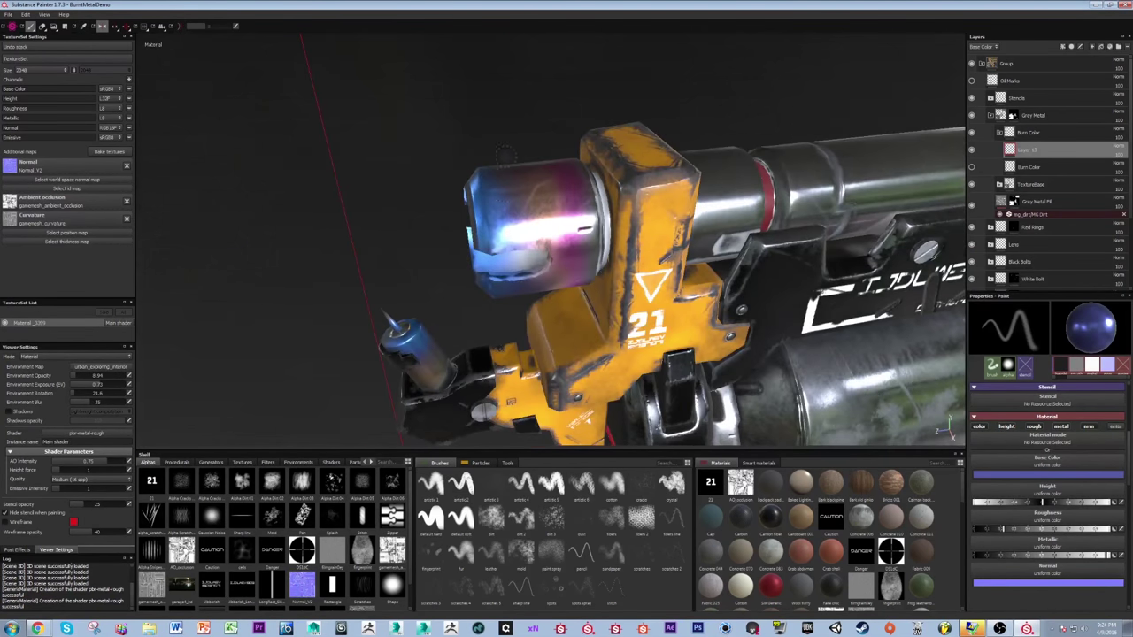
alt+drag(532, 188, 562, 192)
- Sample the dusky pink material from the muzzle's underside and paint it over the muzzle's upper side
key(p)
click(550, 243)
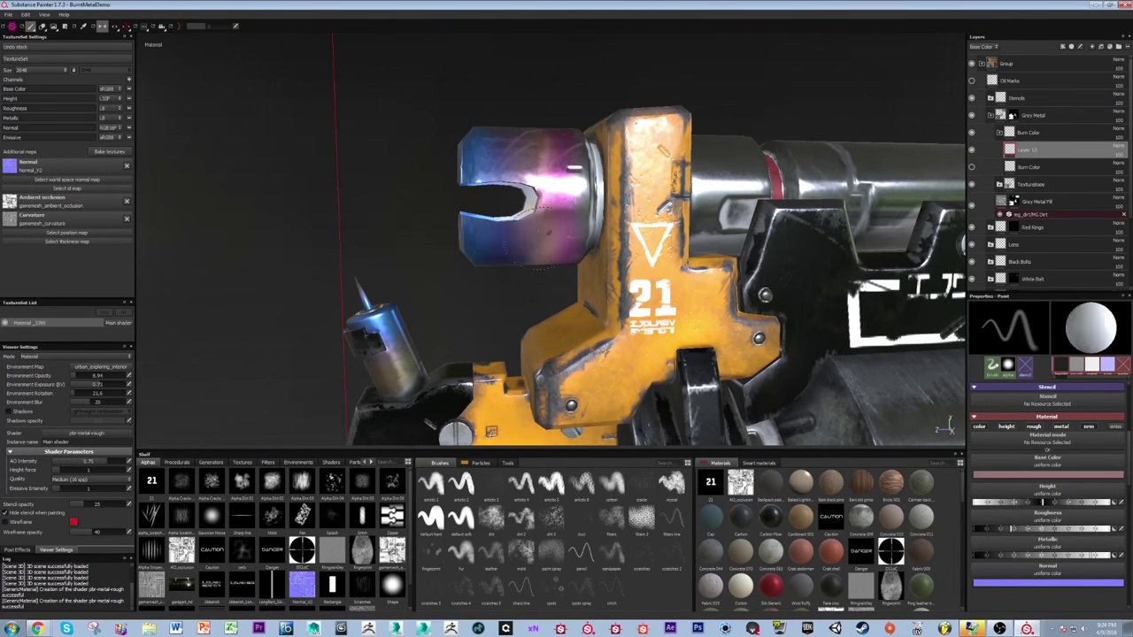
drag(523, 138, 540, 119)
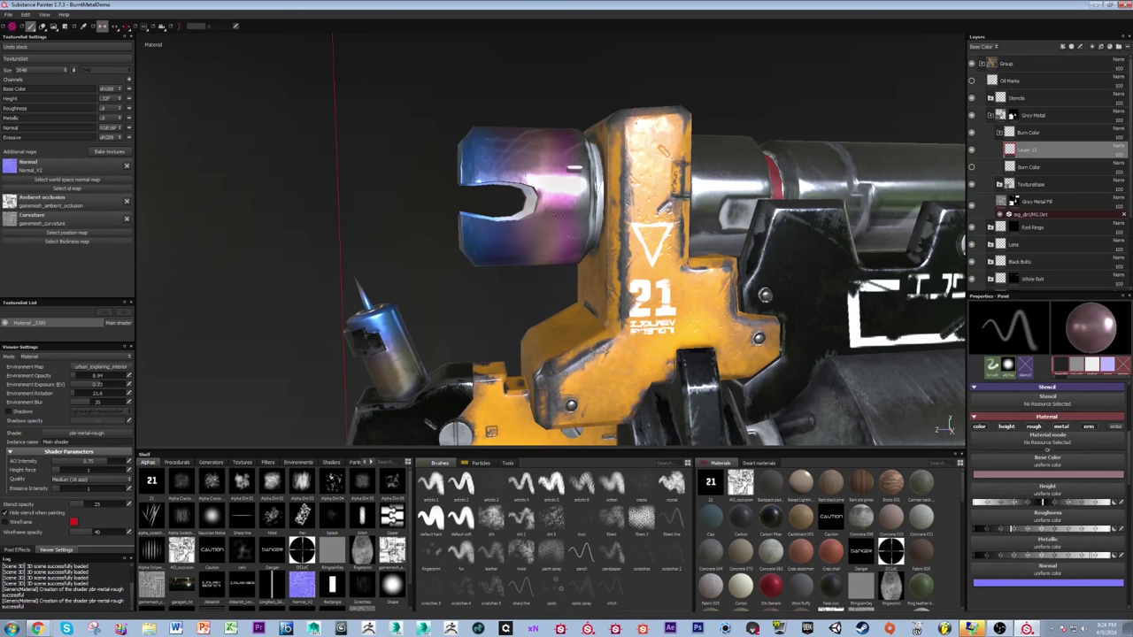
- Sample the blue-violet material from the muzzle's lower front and blend it between the blue and purple areas
alt+drag(558, 184, 522, 202)
key(p)
click(504, 265)
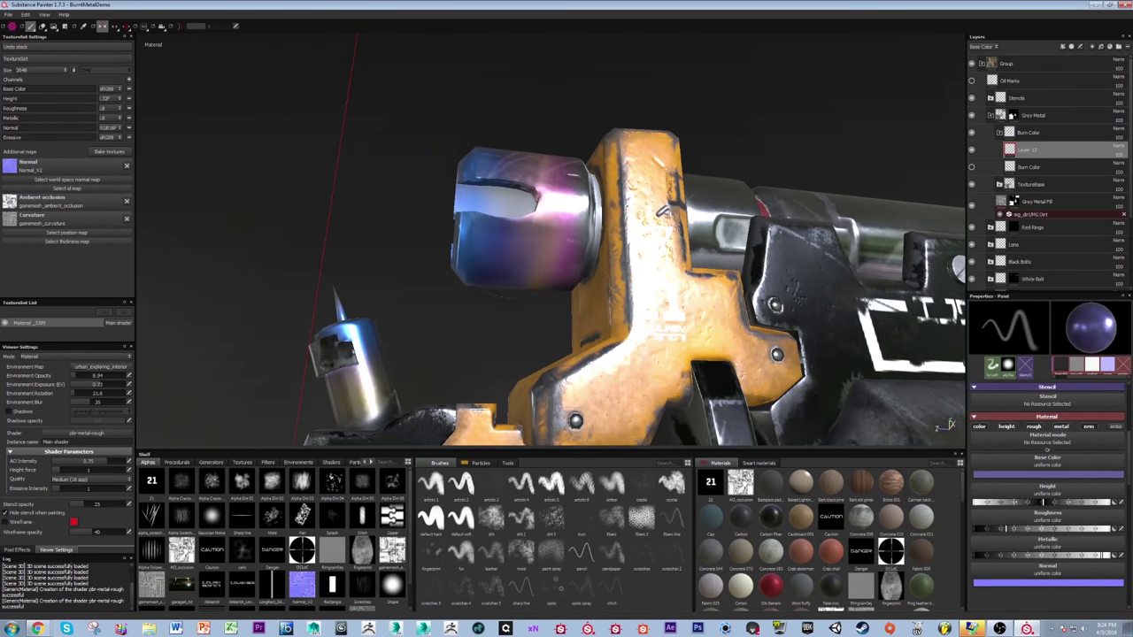
alt+drag(511, 158, 544, 191)
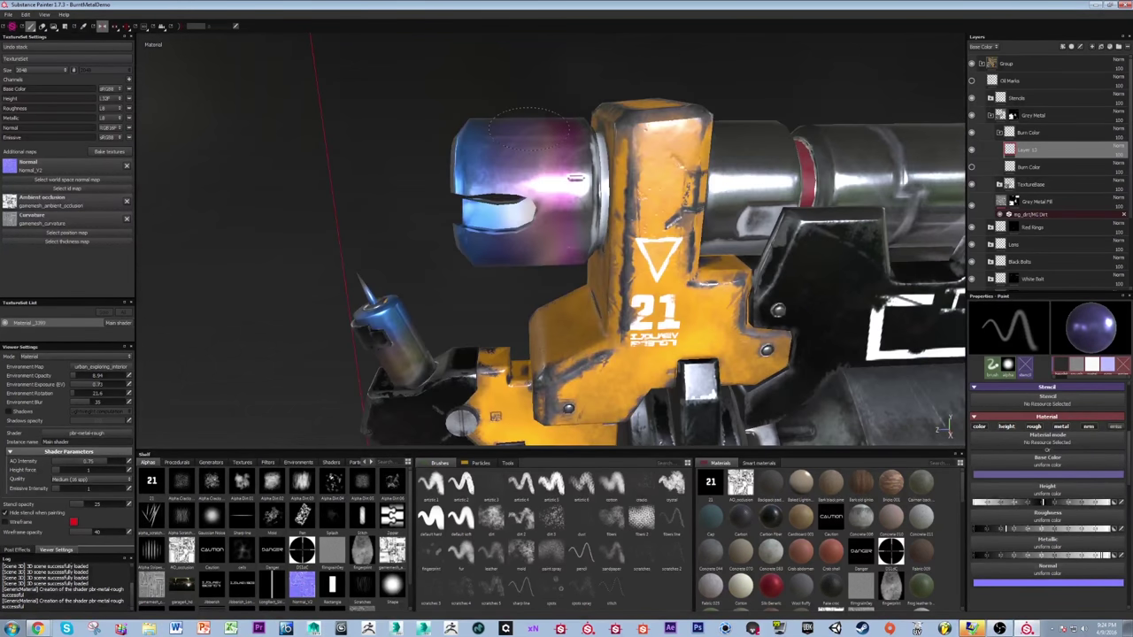
- Sample the rosy tone from the muzzle's lower side and paint it over the muzzle's upper side
key(p)
click(539, 250)
mouse_move(541, 173)
alt+mouse_down()
mouse_move(541, 146)
mouse_move(546, 185)
mouse_move(620, 199)
mouse_move(639, 182)
mouse_move(639, 238)
alt+mouse_up()
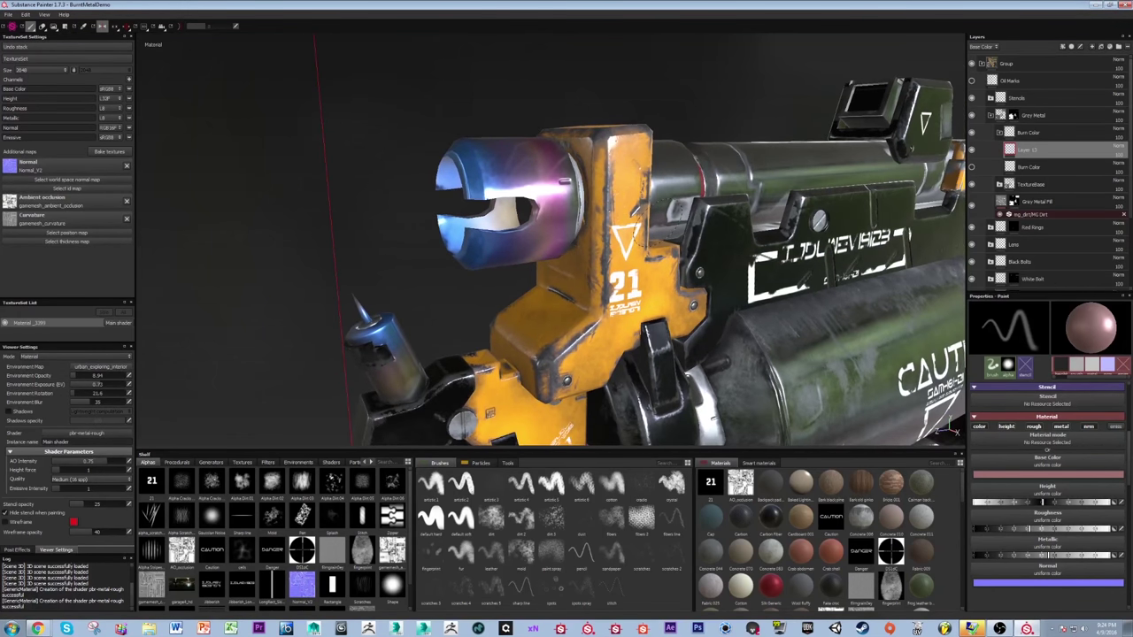